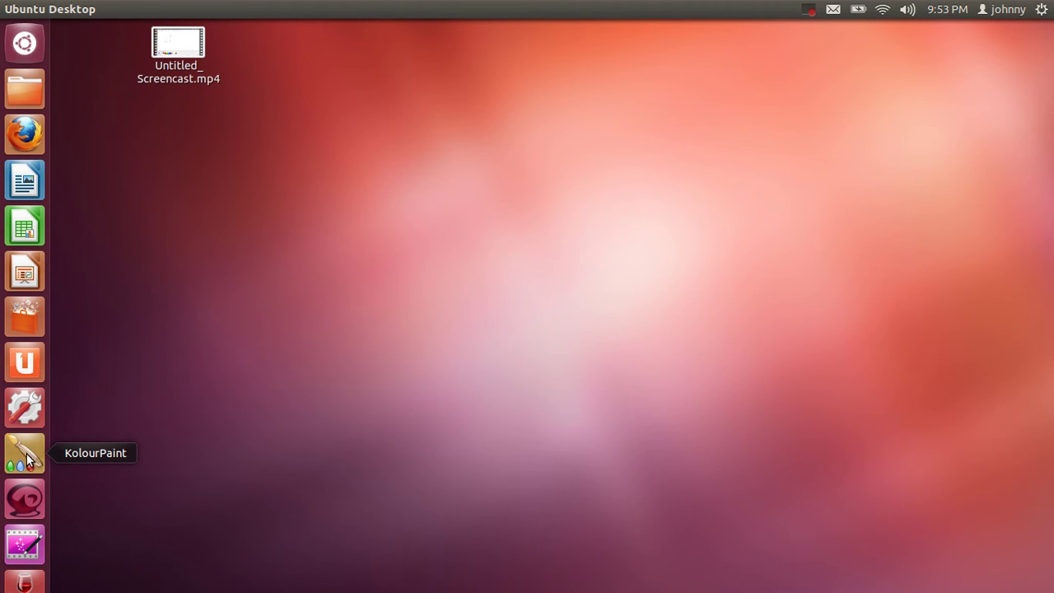
# - With KolourPaint minimized, drag Untitled_Screencast.mp4 from the desktop into the Home folder, then close it
pyautogui.click(30, 461)
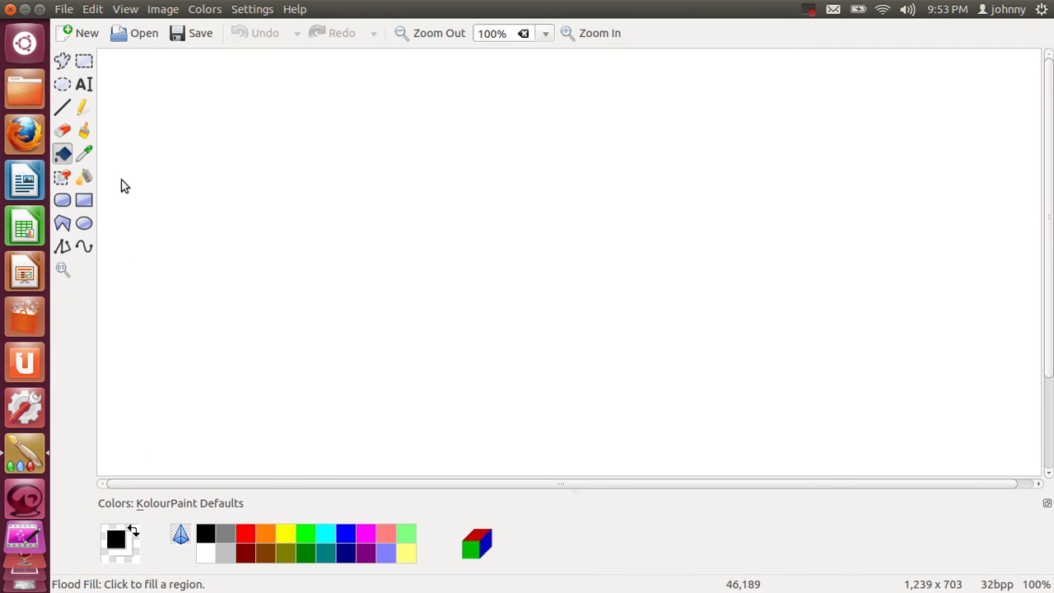
pyautogui.click(26, 9)
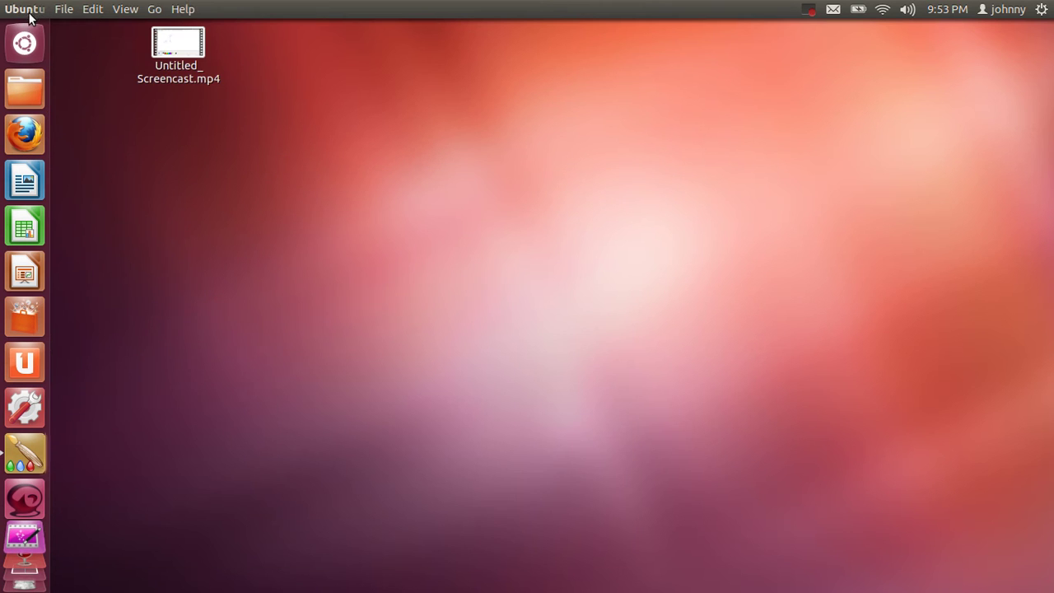
pyautogui.click(39, 99)
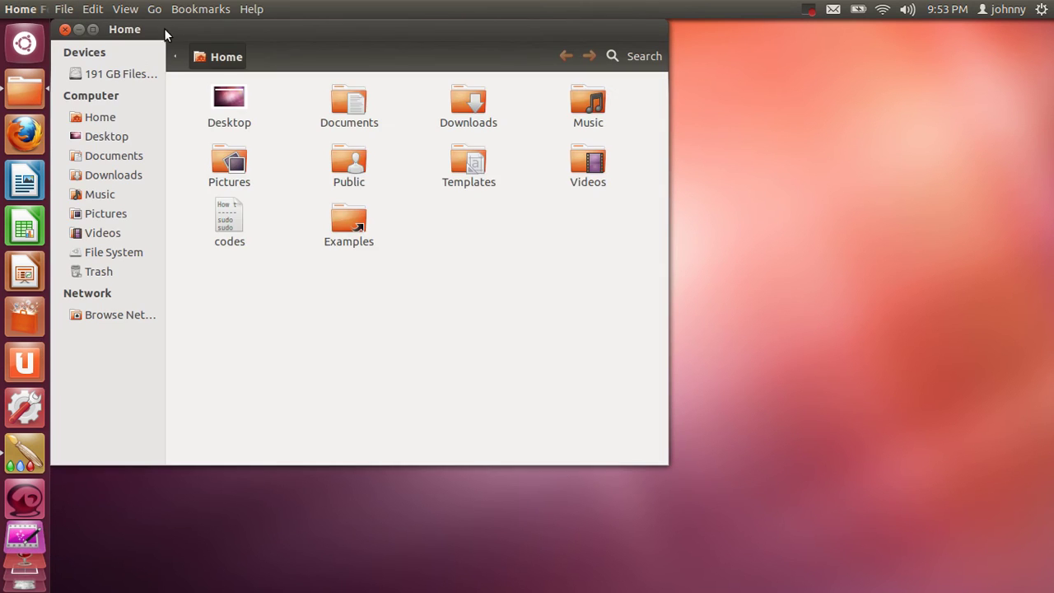
pyautogui.moveTo(159, 23); pyautogui.dragTo(344, 63)
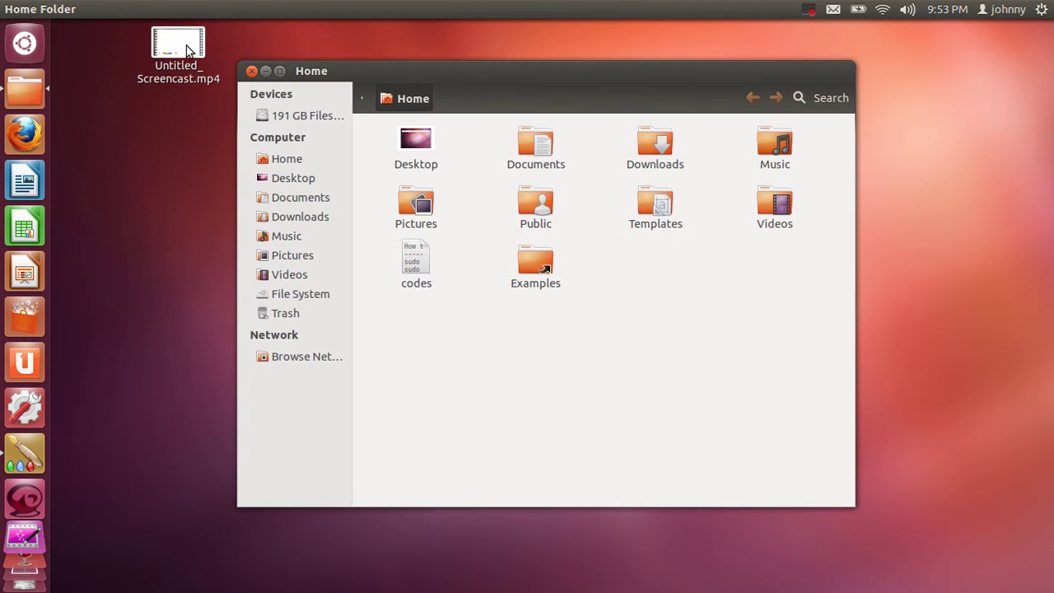
pyautogui.moveTo(186, 45); pyautogui.dragTo(662, 272)
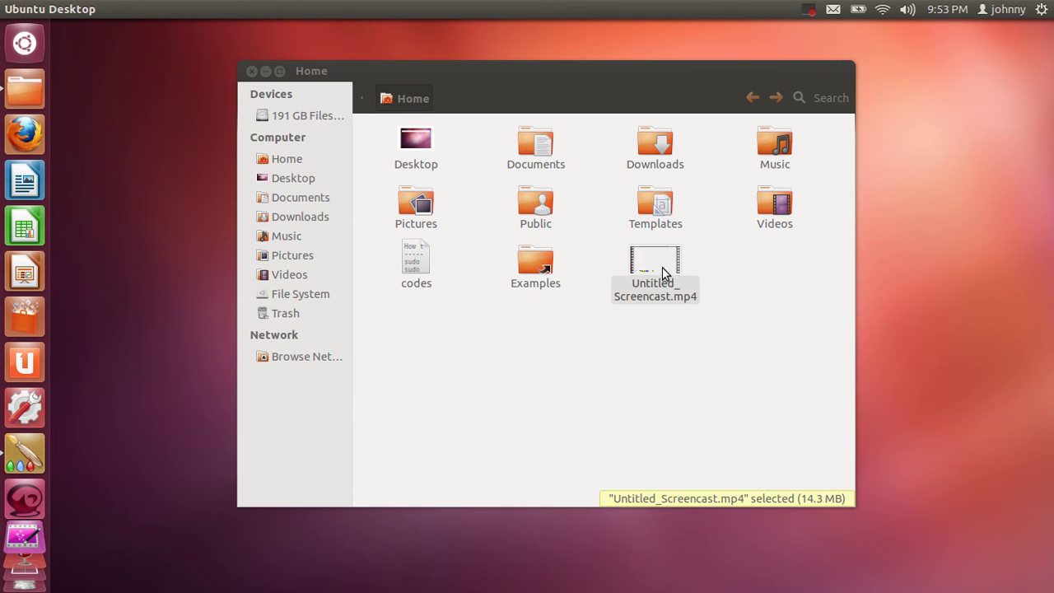
pyautogui.click(251, 73)
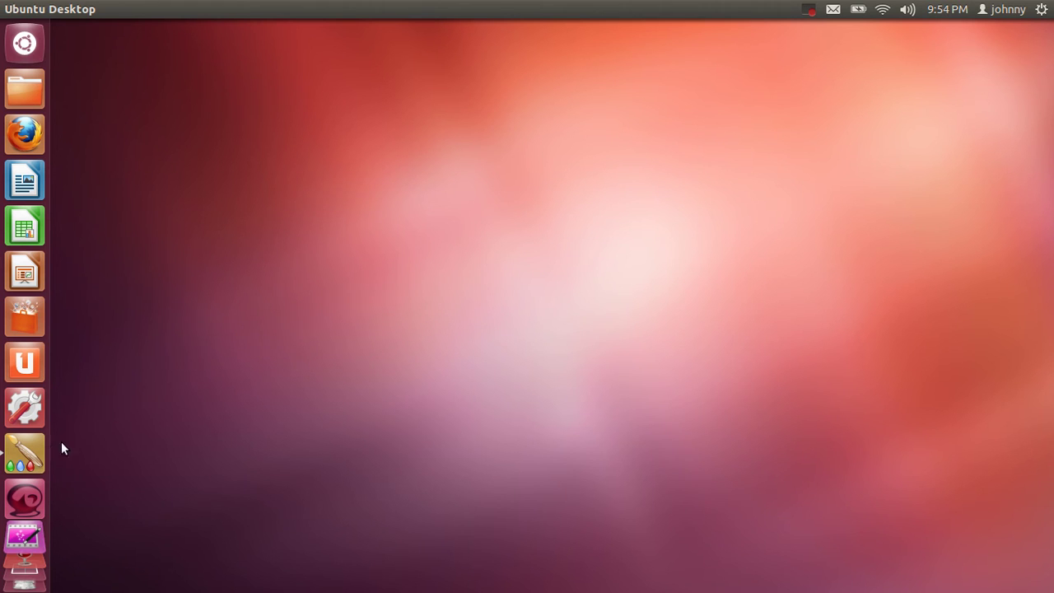
# - Restore KolourPaint, sketch a first base and slope with the Pen, then undo them
pyautogui.click(25, 451)
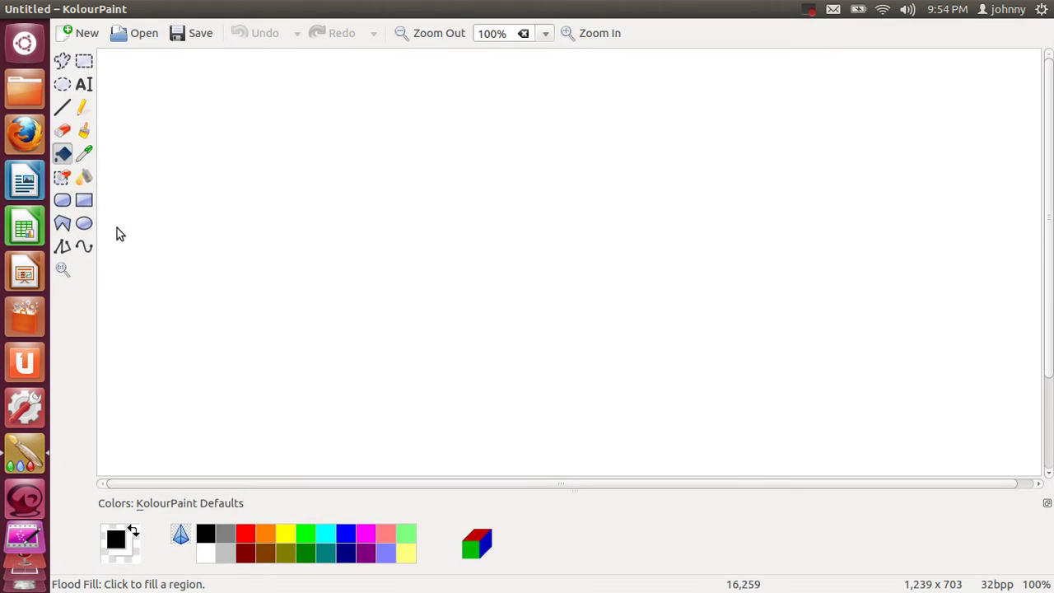
pyautogui.click(86, 112)
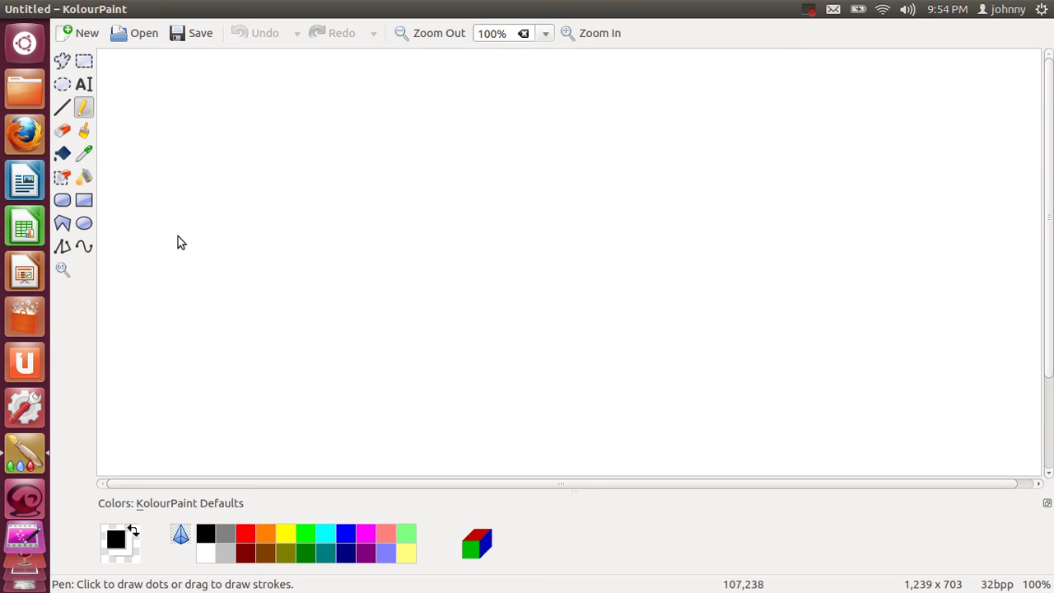
pyautogui.moveTo(155, 239); pyautogui.dragTo(360, 236)
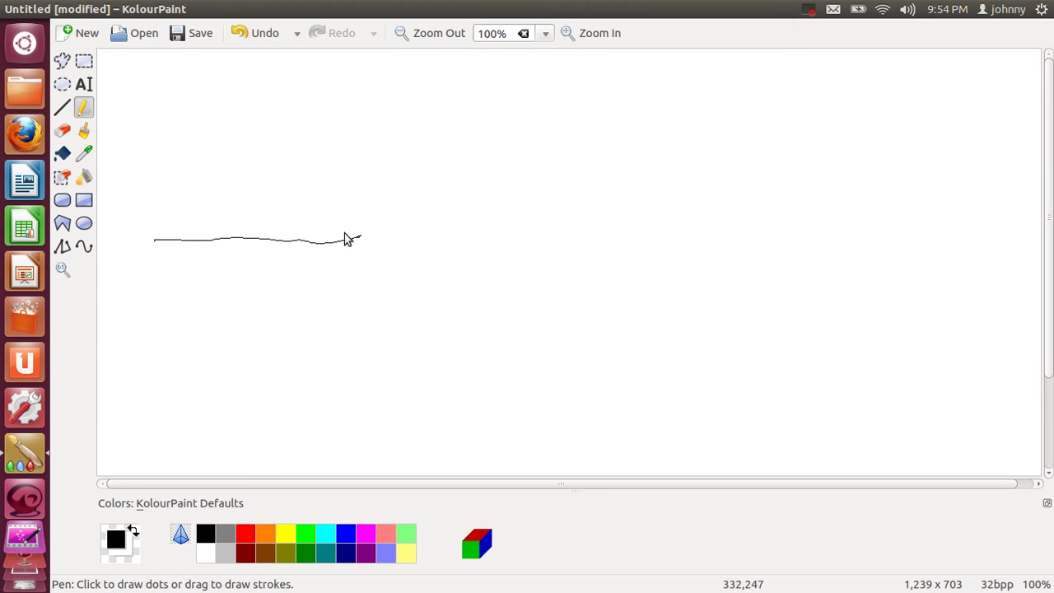
pyautogui.moveTo(188, 236); pyautogui.dragTo(335, 146)
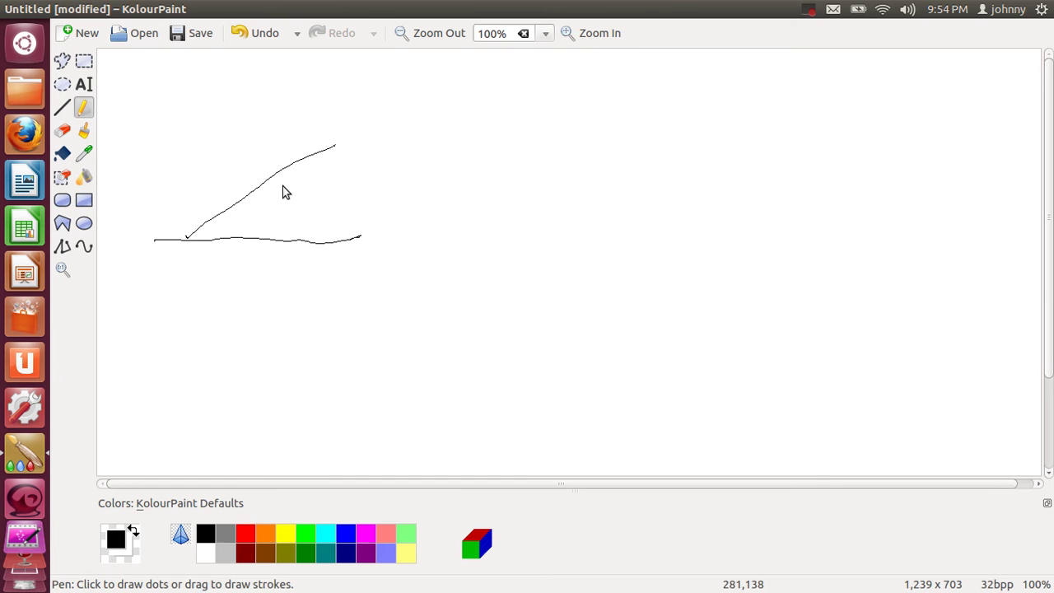
pyautogui.moveTo(220, 217)
pyautogui.mouseDown()
pyautogui.moveTo(244, 244)
pyautogui.moveTo(241, 228)
pyautogui.mouseUp()
pyautogui.hotkey('ctrl', 'z')
pyautogui.hotkey('ctrl', 'z')
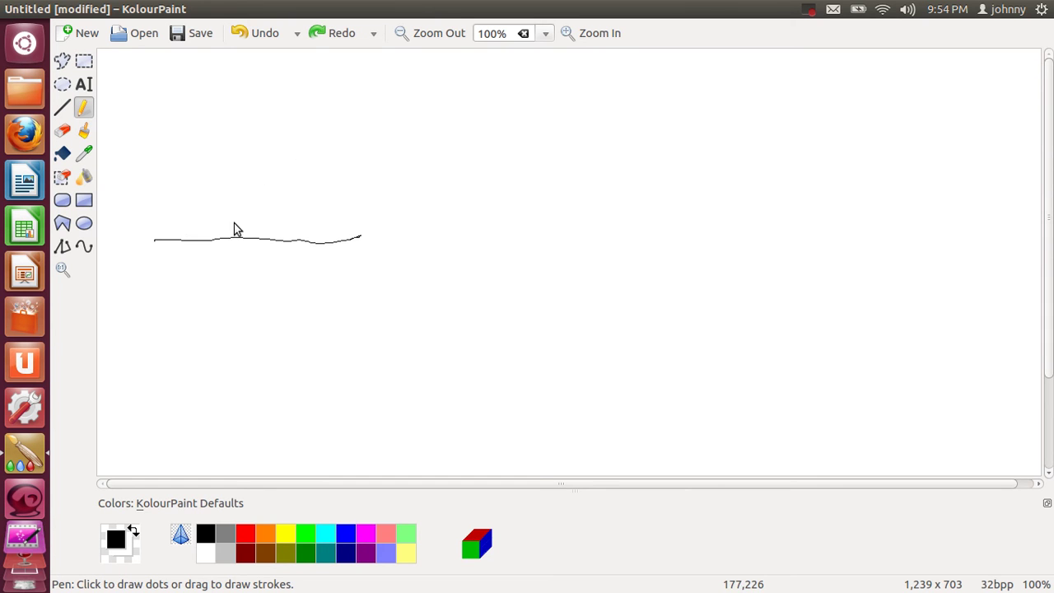
pyautogui.hotkey('ctrl', 'z')
# - Redraw the horizontal base and slanted incline, then add the angle arc and θ
pyautogui.moveTo(183, 253); pyautogui.dragTo(376, 251)
pyautogui.hotkey('ctrl', 'z')
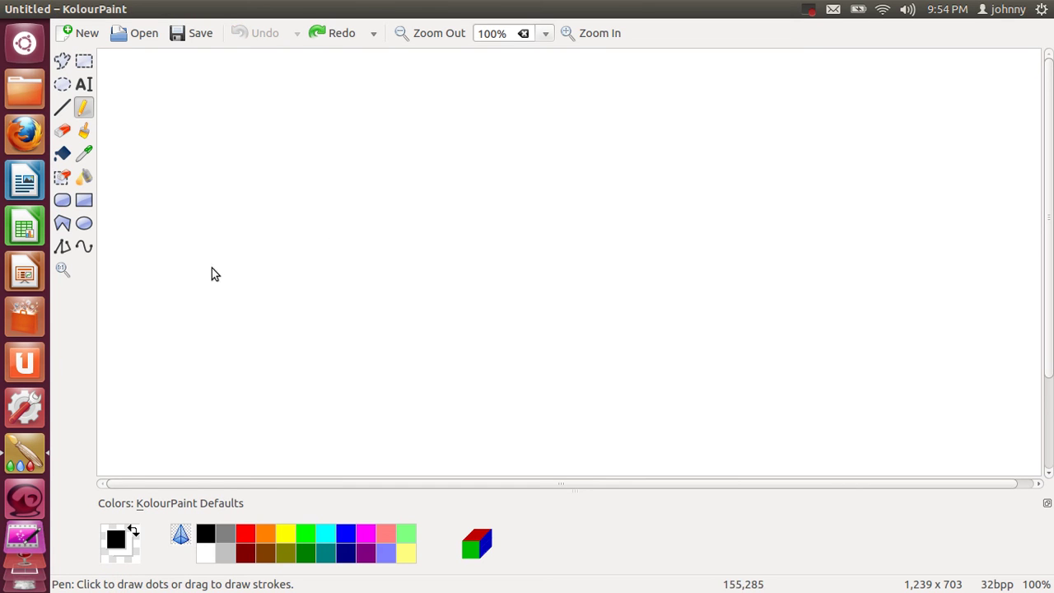
pyautogui.moveTo(189, 266); pyautogui.dragTo(370, 263)
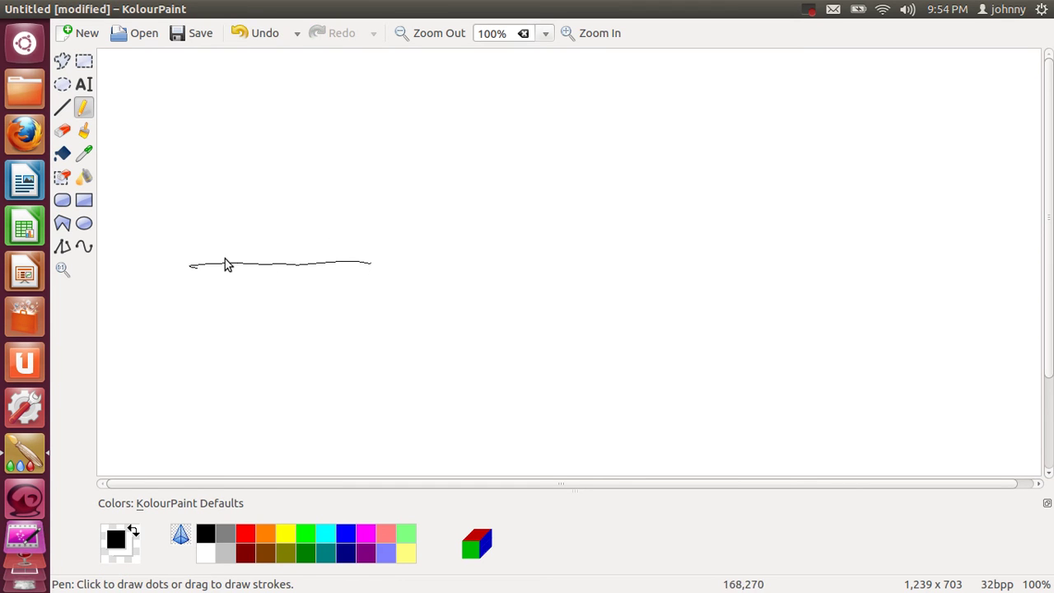
pyautogui.moveTo(223, 262); pyautogui.dragTo(375, 154)
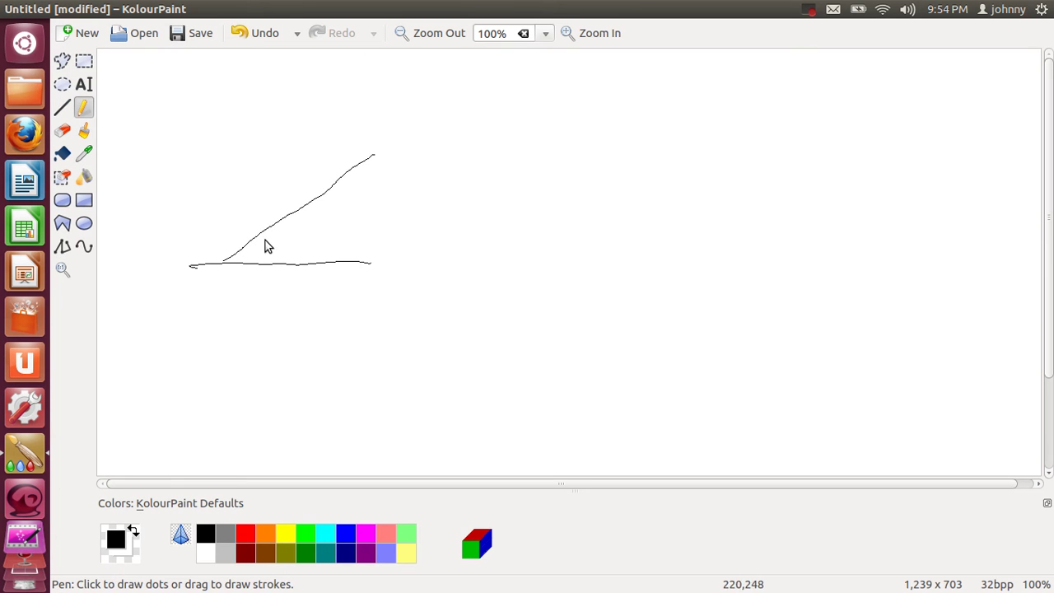
pyautogui.moveTo(259, 234); pyautogui.dragTo(274, 269)
pyautogui.moveTo(301, 229); pyautogui.dragTo(311, 234)
pyautogui.moveTo(337, 155)
pyautogui.mouseDown()
pyautogui.moveTo(362, 138)
pyautogui.moveTo(377, 151)
pyautogui.moveTo(357, 157)
pyautogui.moveTo(353, 252)
pyautogui.moveTo(364, 237)
pyautogui.moveTo(323, 215)
pyautogui.moveTo(337, 209)
pyautogui.moveTo(331, 227)
pyautogui.moveTo(341, 219)
pyautogui.mouseUp()
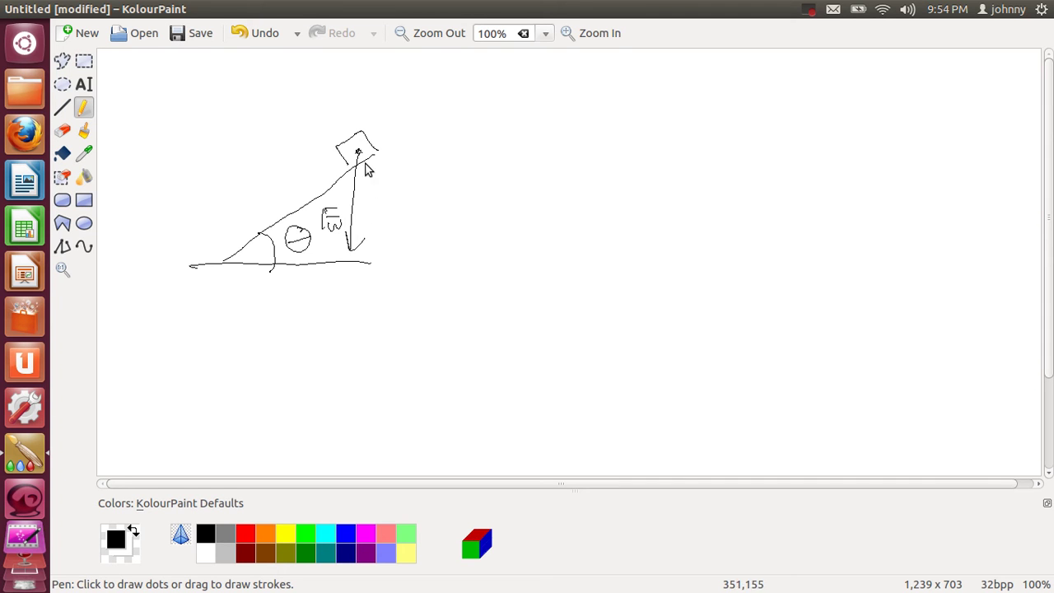
# - Mark the weight line's foot, draw a long slanted line through it, and switch to red
pyautogui.moveTo(353, 255)
pyautogui.mouseDown()
pyautogui.moveTo(353, 245)
pyautogui.moveTo(353, 257)
pyautogui.mouseUp()
pyautogui.moveTo(352, 250); pyautogui.dragTo(428, 179)
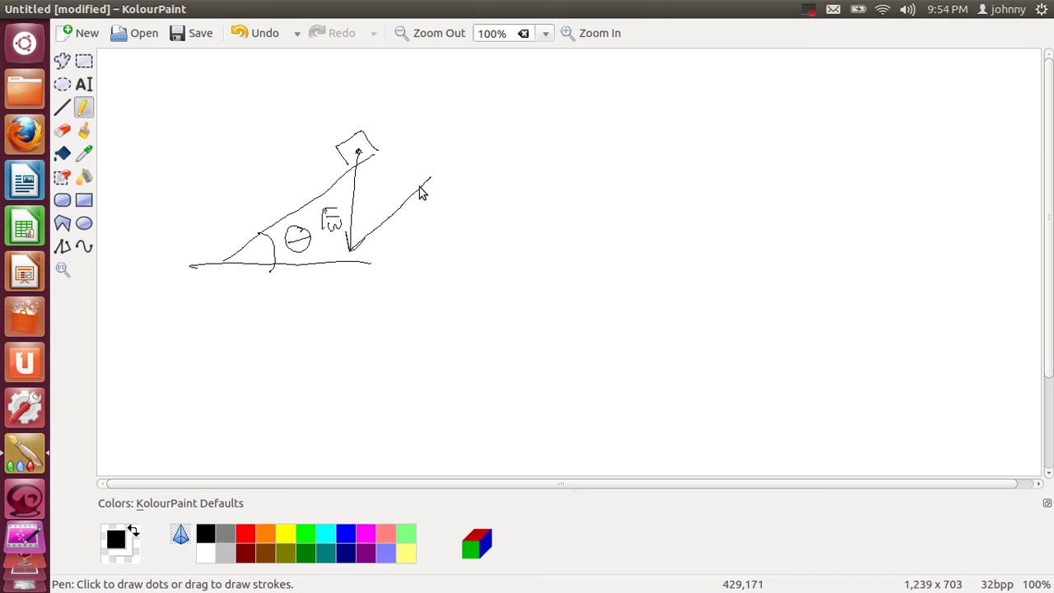
pyautogui.moveTo(352, 252); pyautogui.dragTo(283, 322)
pyautogui.click(251, 533)
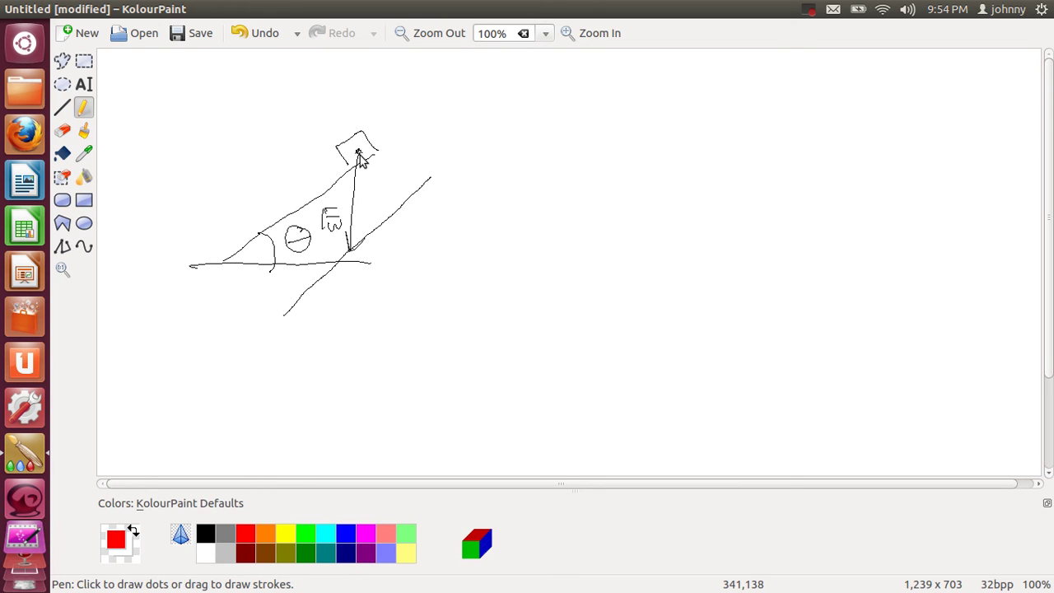
# - Add two red force strokes, then in blue draw an arrow down the slope and circle F∥
pyautogui.moveTo(357, 153)
pyautogui.mouseDown()
pyautogui.moveTo(401, 210)
pyautogui.moveTo(394, 203)
pyautogui.moveTo(386, 222)
pyautogui.moveTo(390, 202)
pyautogui.moveTo(384, 219)
pyautogui.mouseUp()
pyautogui.moveTo(379, 239); pyautogui.dragTo(404, 259)
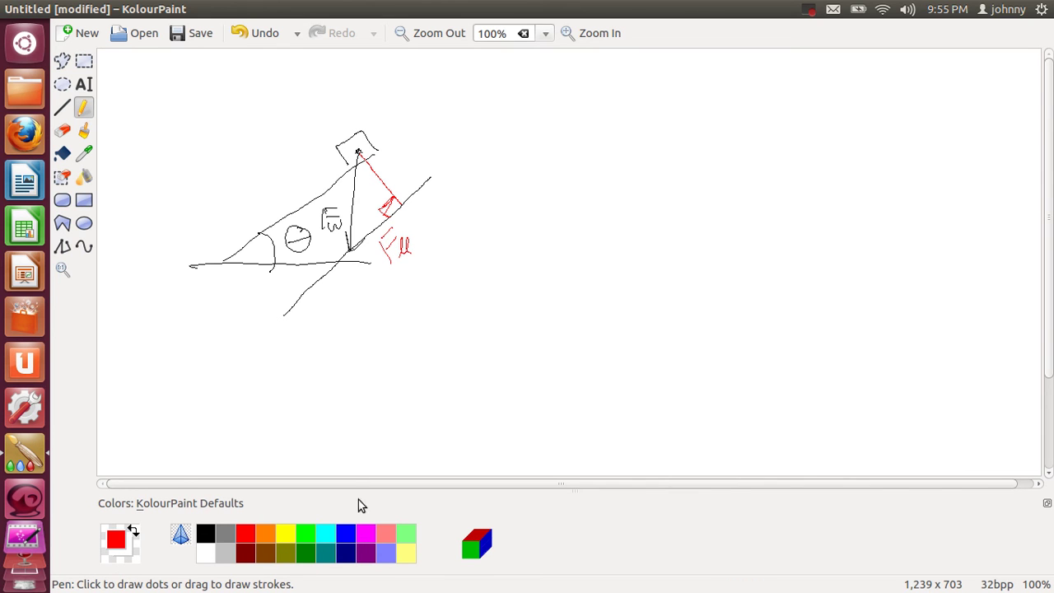
pyautogui.click(346, 534)
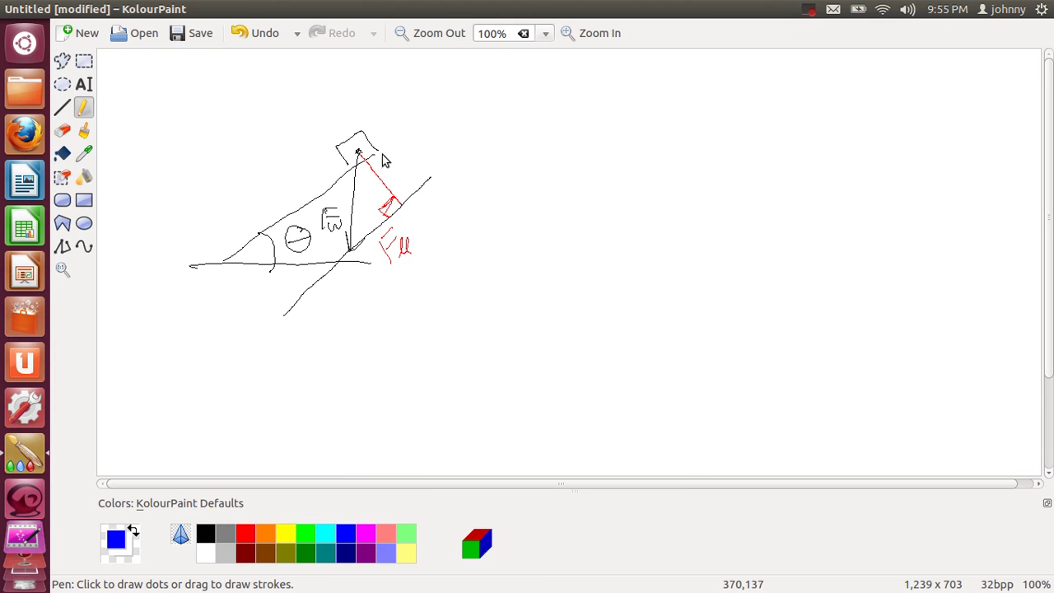
pyautogui.moveTo(386, 163)
pyautogui.mouseDown()
pyautogui.moveTo(393, 174)
pyautogui.moveTo(386, 156)
pyautogui.moveTo(401, 151)
pyautogui.moveTo(401, 168)
pyautogui.moveTo(422, 174)
pyautogui.moveTo(411, 174)
pyautogui.mouseUp()
pyautogui.moveTo(342, 160); pyautogui.dragTo(284, 200)
pyautogui.moveTo(412, 219)
pyautogui.mouseDown()
pyautogui.moveTo(373, 240)
pyautogui.moveTo(425, 261)
pyautogui.moveTo(418, 221)
pyautogui.mouseUp()
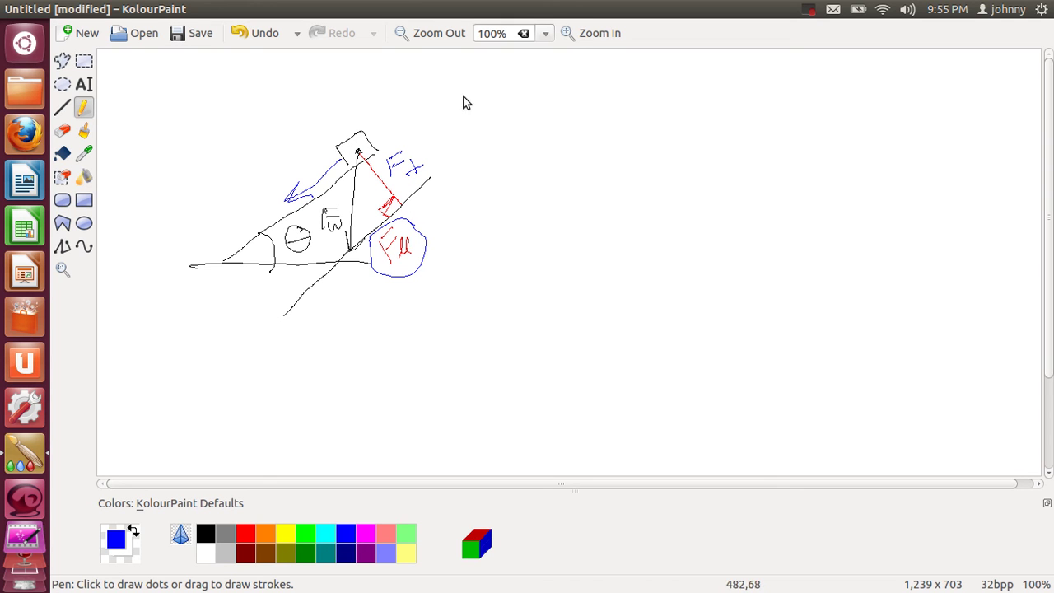
# - Hand-write the blue equation F⊥ = Fw cos θ at the top right
pyautogui.moveTo(483, 102)
pyautogui.mouseDown()
pyautogui.moveTo(483, 148)
pyautogui.moveTo(508, 98)
pyautogui.mouseUp()
pyautogui.moveTo(482, 125); pyautogui.dragTo(512, 124)
pyautogui.moveTo(500, 159)
pyautogui.mouseDown()
pyautogui.moveTo(531, 158)
pyautogui.moveTo(521, 128)
pyautogui.moveTo(562, 140)
pyautogui.mouseUp()
pyautogui.moveTo(544, 154); pyautogui.dragTo(563, 151)
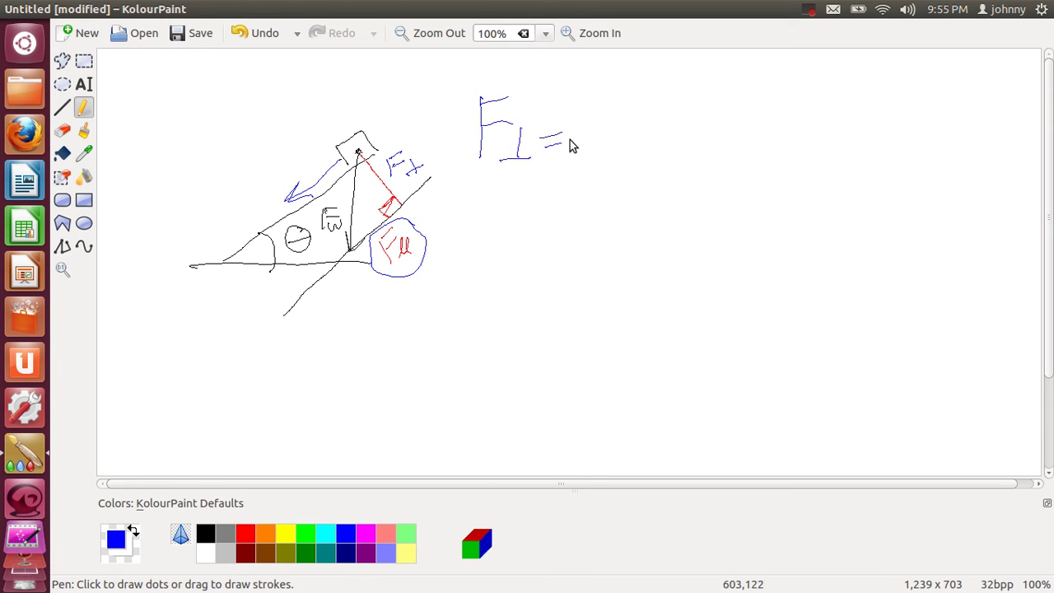
pyautogui.moveTo(581, 103)
pyautogui.mouseDown()
pyautogui.moveTo(579, 135)
pyautogui.moveTo(606, 100)
pyautogui.mouseUp()
pyautogui.moveTo(600, 138)
pyautogui.mouseDown()
pyautogui.moveTo(605, 156)
pyautogui.moveTo(632, 132)
pyautogui.mouseUp()
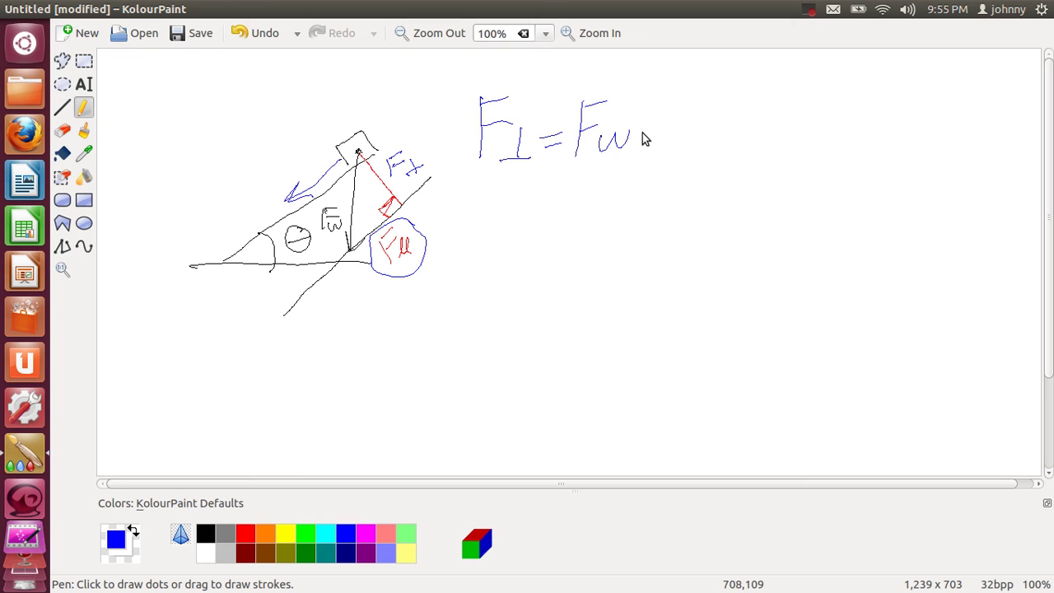
pyautogui.moveTo(657, 131)
pyautogui.mouseDown()
pyautogui.moveTo(647, 146)
pyautogui.moveTo(659, 152)
pyautogui.mouseUp()
pyautogui.moveTo(680, 131)
pyautogui.mouseDown()
pyautogui.moveTo(674, 137)
pyautogui.moveTo(680, 130)
pyautogui.moveTo(696, 155)
pyautogui.mouseUp()
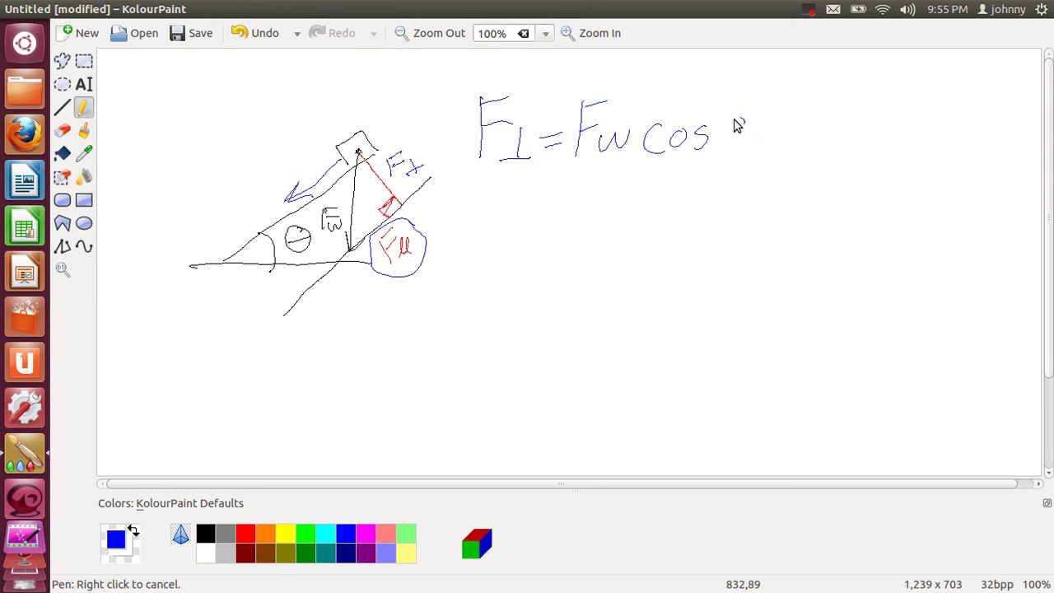
pyautogui.moveTo(737, 121); pyautogui.dragTo(750, 133)
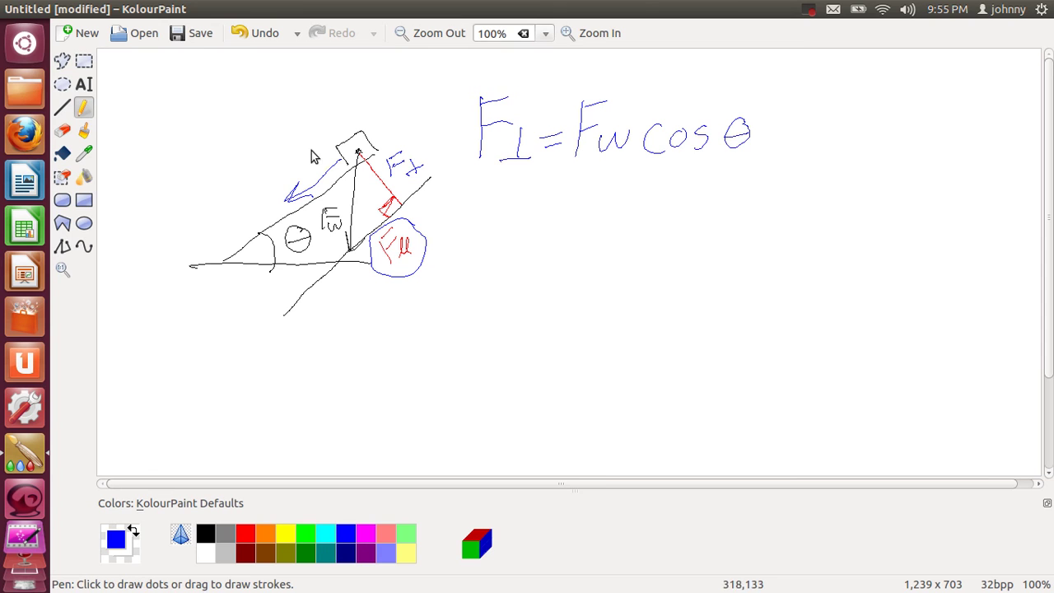
# - With a thicker Brush, paint F∥ = Fw sin θ in blue below the first equation
pyautogui.click(86, 134)
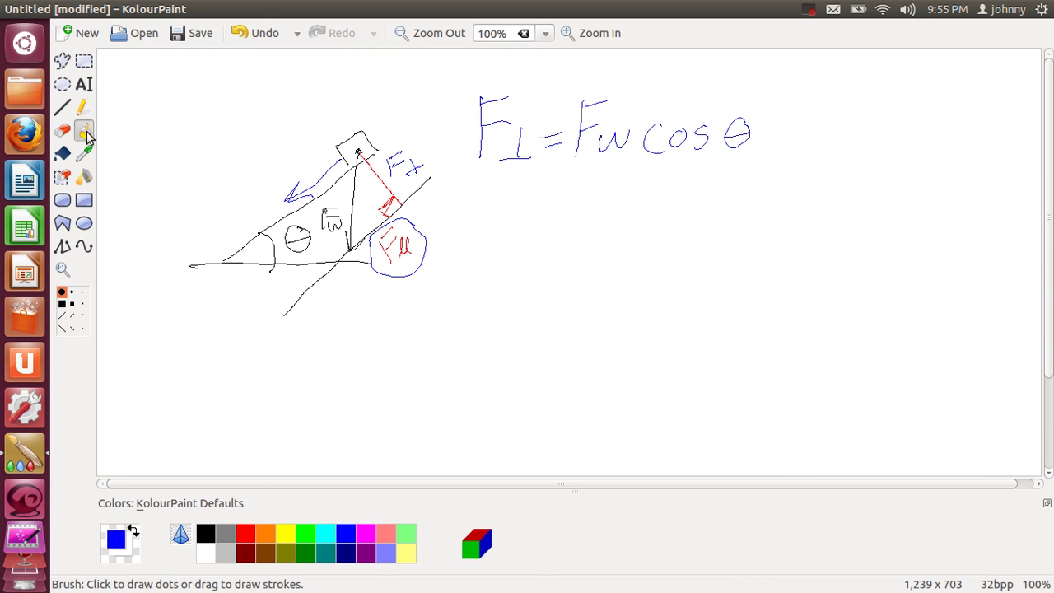
pyautogui.click(121, 141)
pyautogui.click(72, 293)
pyautogui.moveTo(490, 201); pyautogui.dragTo(494, 265)
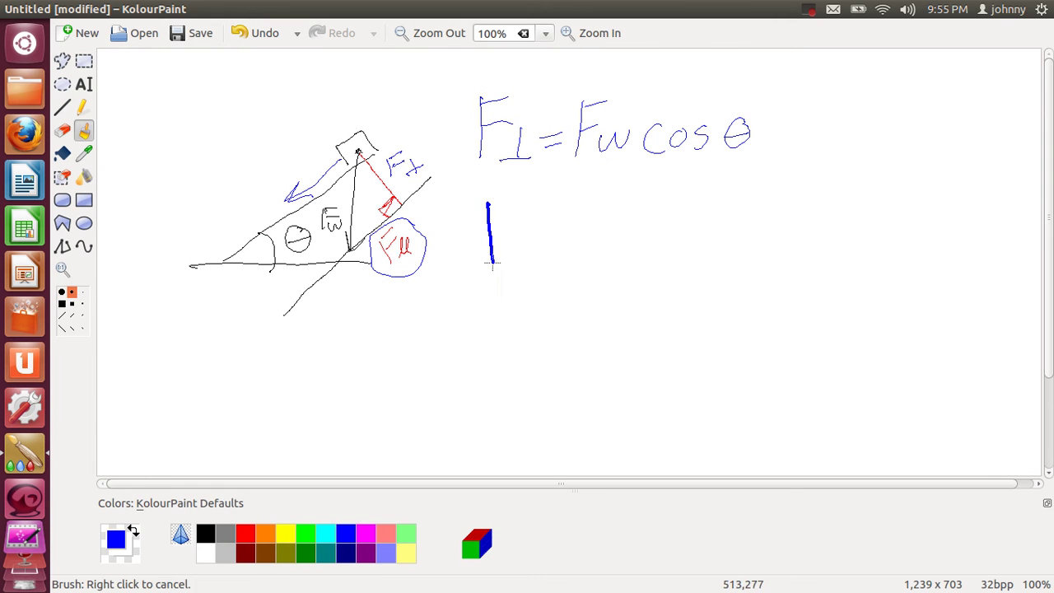
pyautogui.moveTo(491, 212)
pyautogui.mouseDown()
pyautogui.moveTo(515, 198)
pyautogui.moveTo(508, 216)
pyautogui.moveTo(521, 214)
pyautogui.mouseUp()
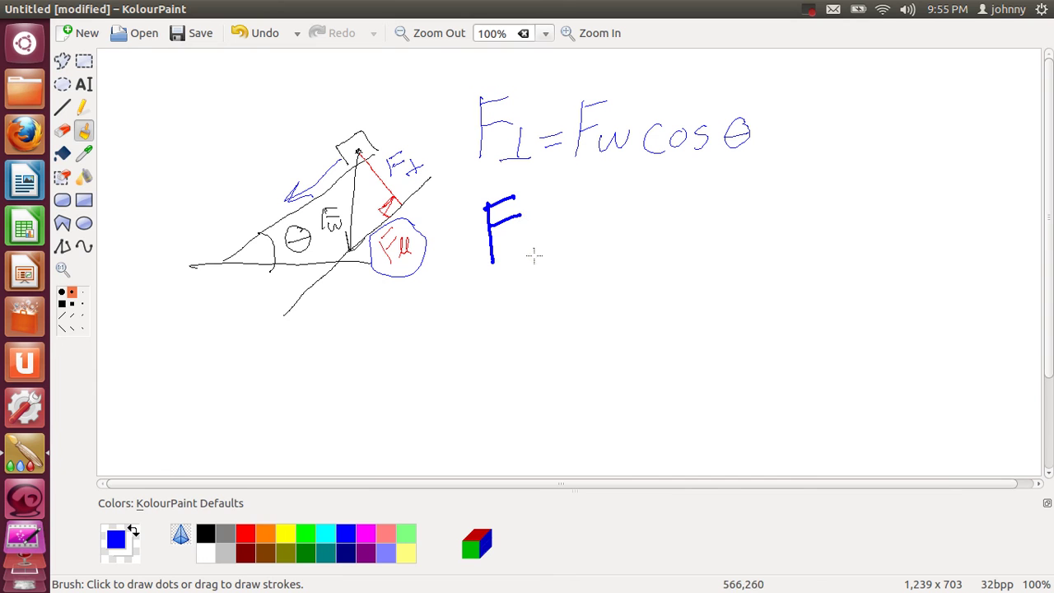
pyautogui.moveTo(514, 262)
pyautogui.mouseDown()
pyautogui.moveTo(543, 234)
pyautogui.moveTo(550, 247)
pyautogui.moveTo(580, 236)
pyautogui.mouseUp()
pyautogui.moveTo(561, 244); pyautogui.dragTo(581, 243)
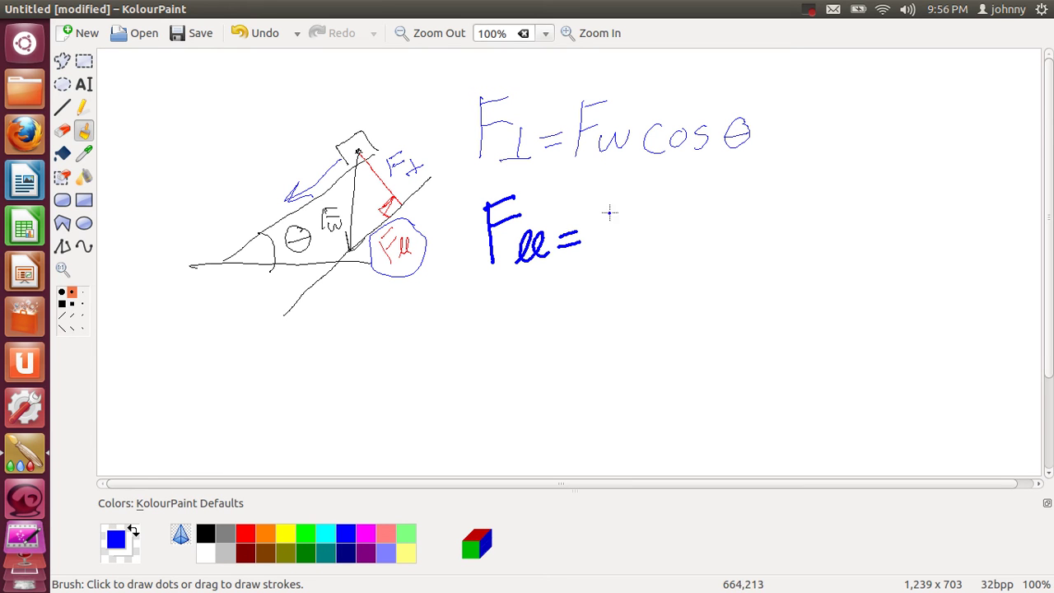
pyautogui.moveTo(606, 254)
pyautogui.mouseDown()
pyautogui.moveTo(606, 205)
pyautogui.moveTo(638, 201)
pyautogui.moveTo(634, 246)
pyautogui.moveTo(659, 223)
pyautogui.moveTo(690, 227)
pyautogui.moveTo(675, 245)
pyautogui.moveTo(744, 242)
pyautogui.moveTo(767, 208)
pyautogui.moveTo(777, 219)
pyautogui.mouseUp()
pyautogui.click(713, 211)
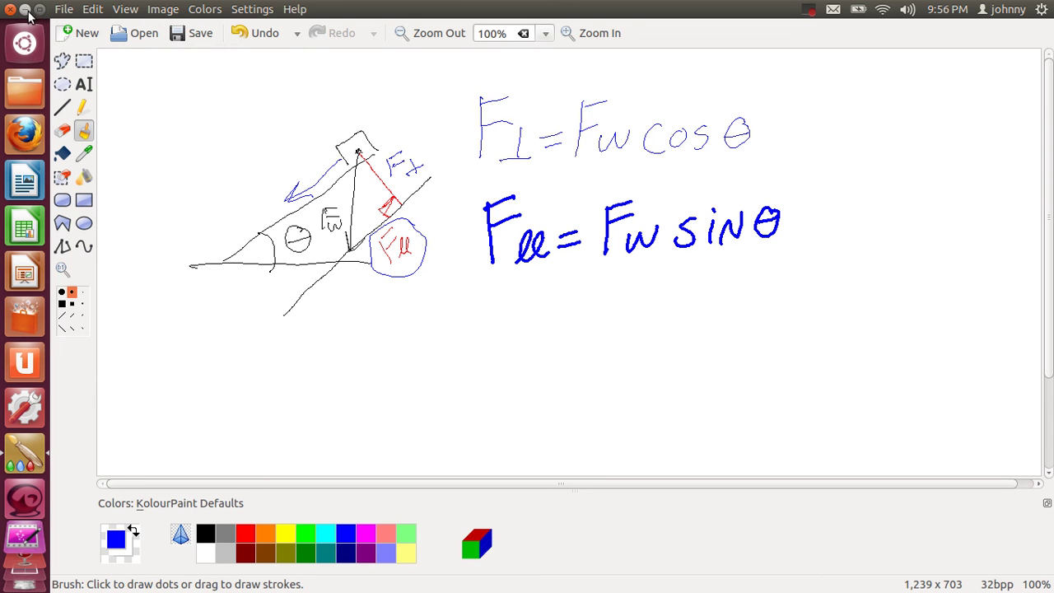
# - Minimize KolourPaint and open the 'codes' text file from the Home folder in gedit
pyautogui.click(28, 8)
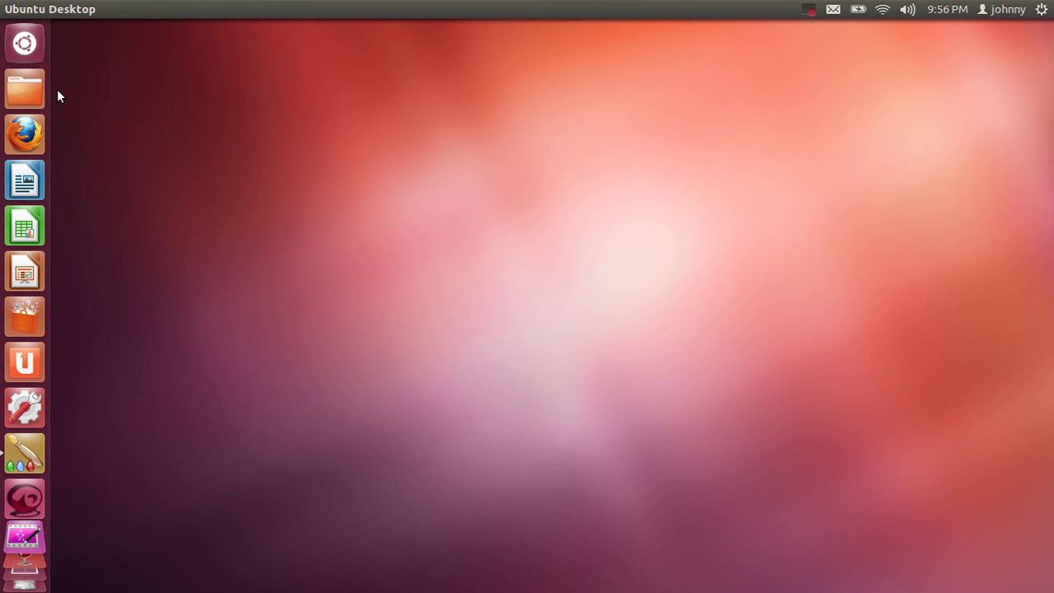
pyautogui.click(33, 97)
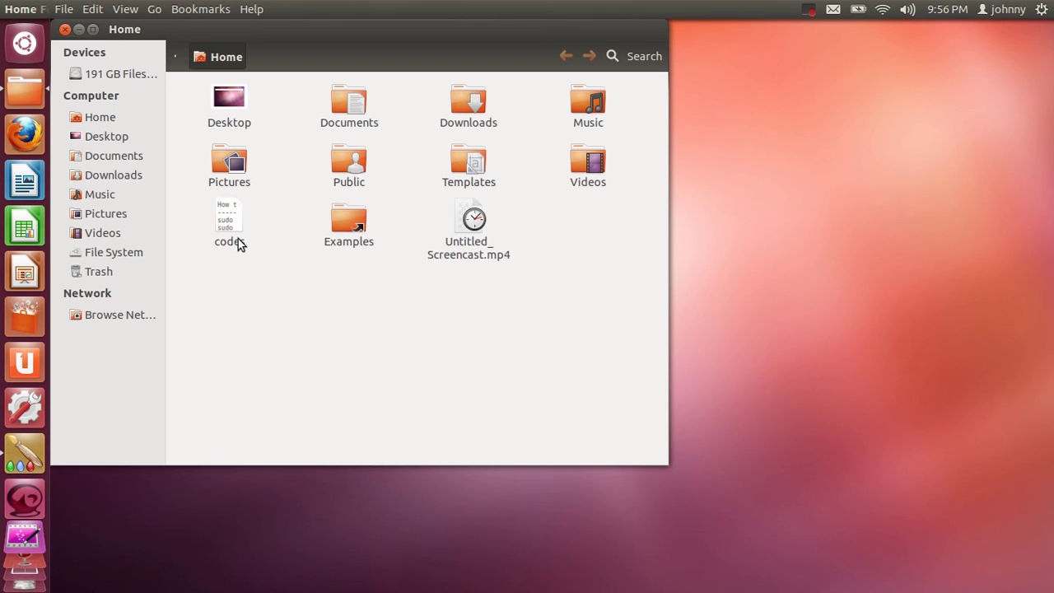
pyautogui.click(230, 220)
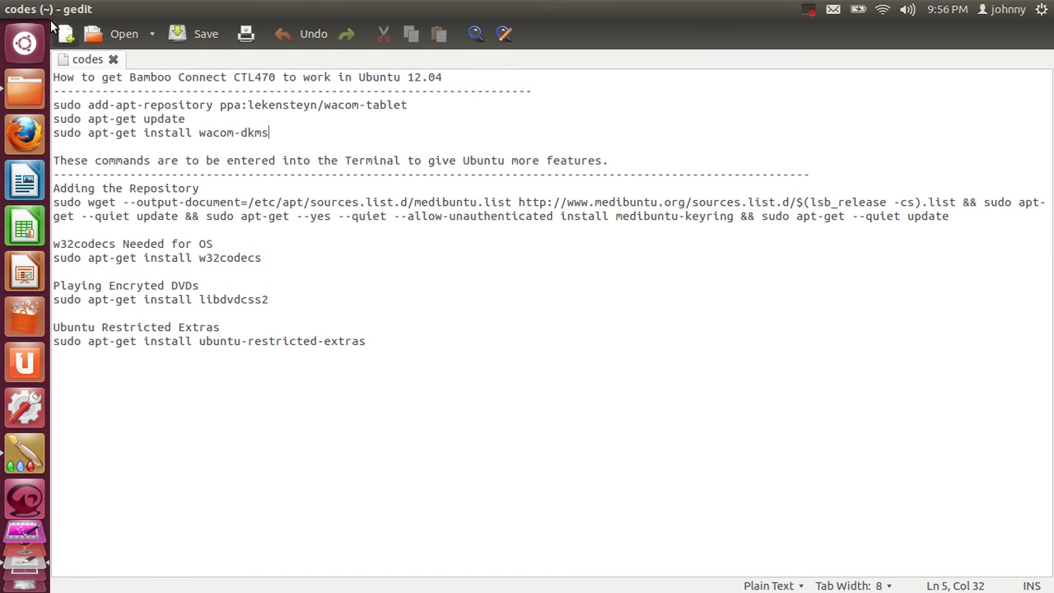
# - Close gedit and the Home folder window, then bring up the screen recorder's options
pyautogui.click(10, 9)
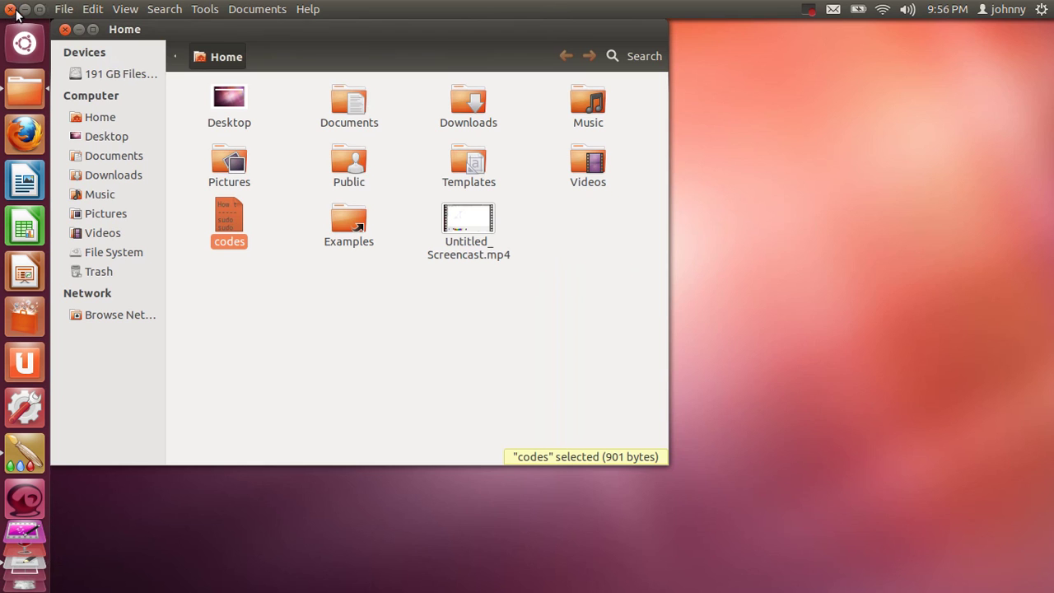
pyautogui.click(65, 30)
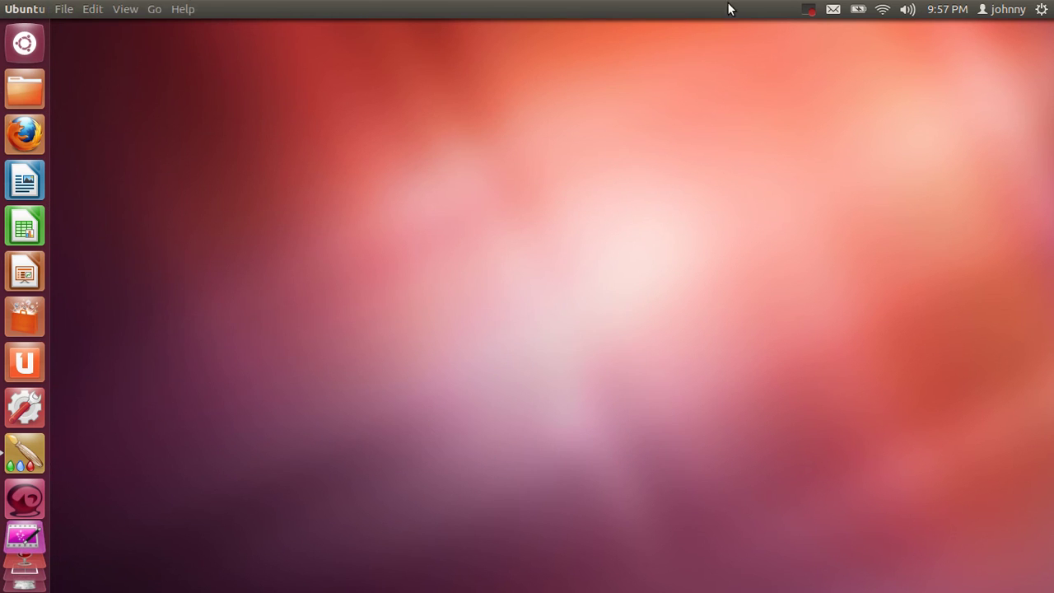
pyautogui.click(810, 11)
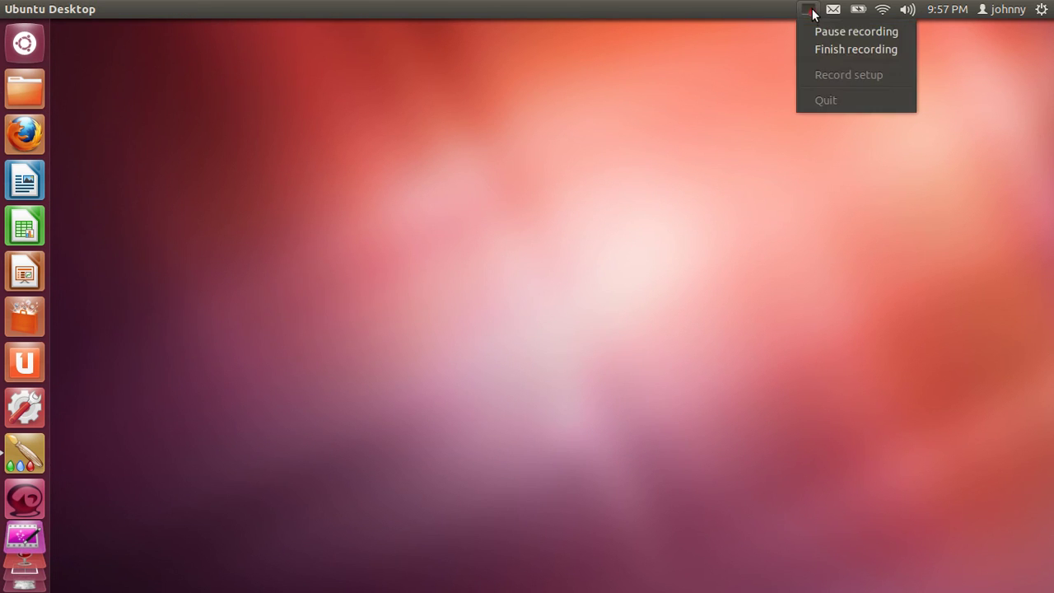